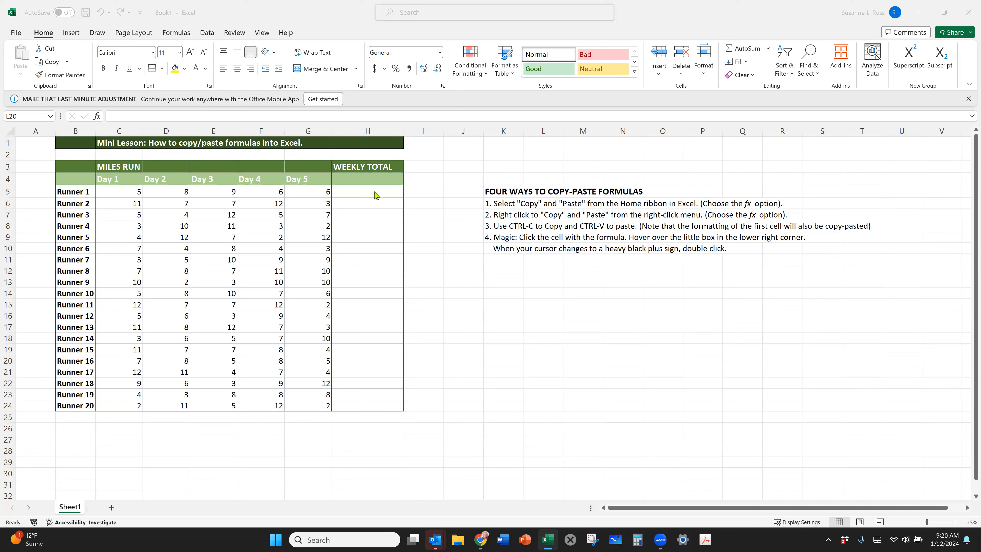
Enter =SUM(C5:G5) in cell H5 to total Runner 1's miles over the five days.
left_click(374, 191)
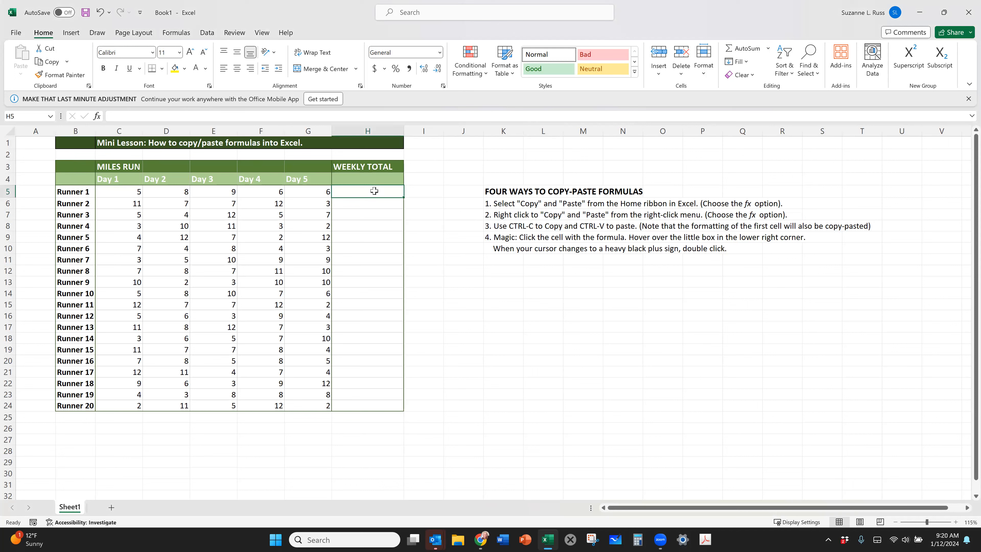
type("=SUM")
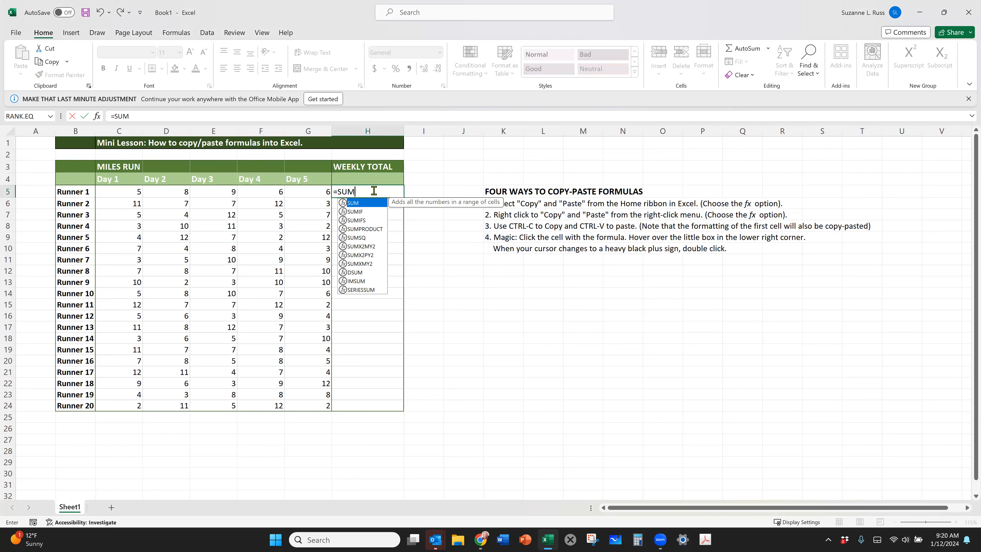
type("(")
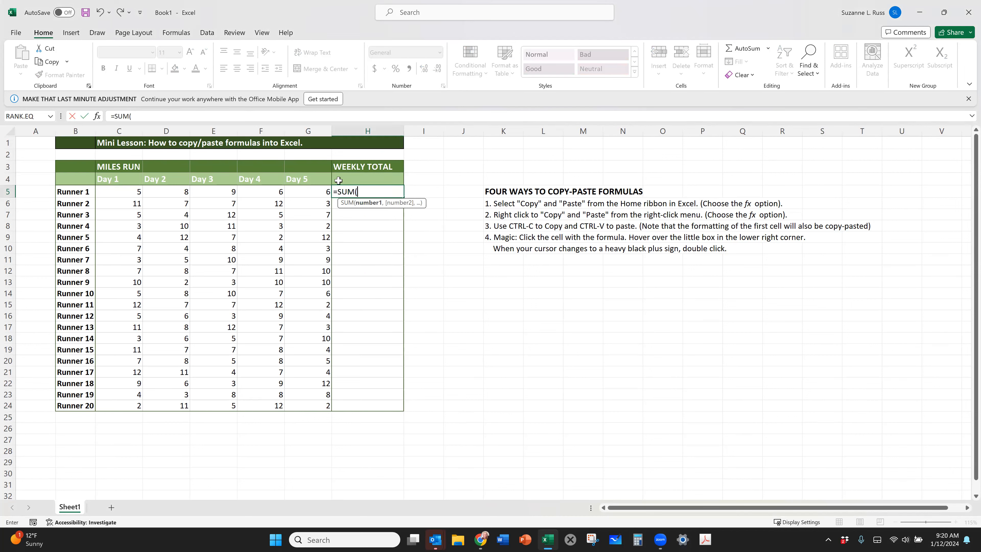
left_click_drag(315, 191, 128, 193)
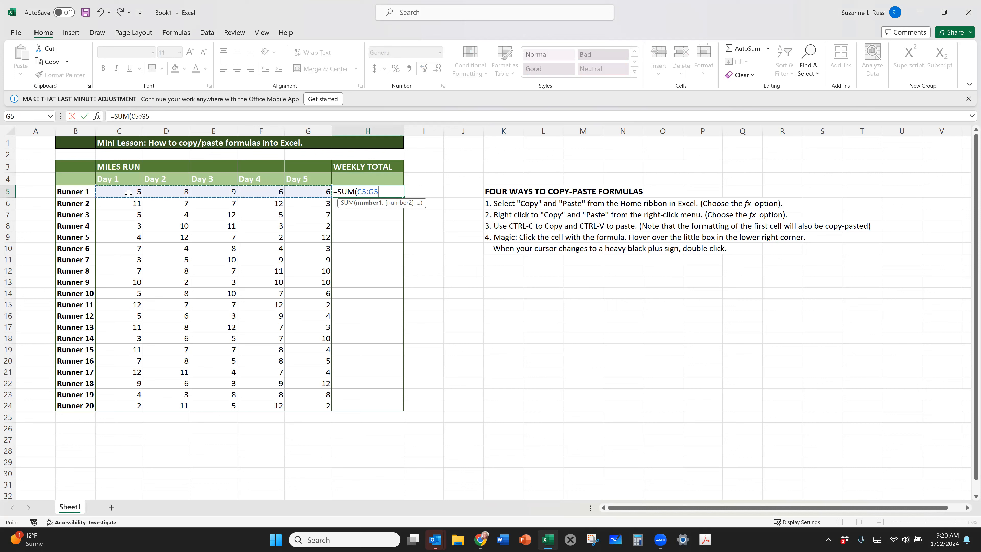
key("Return")
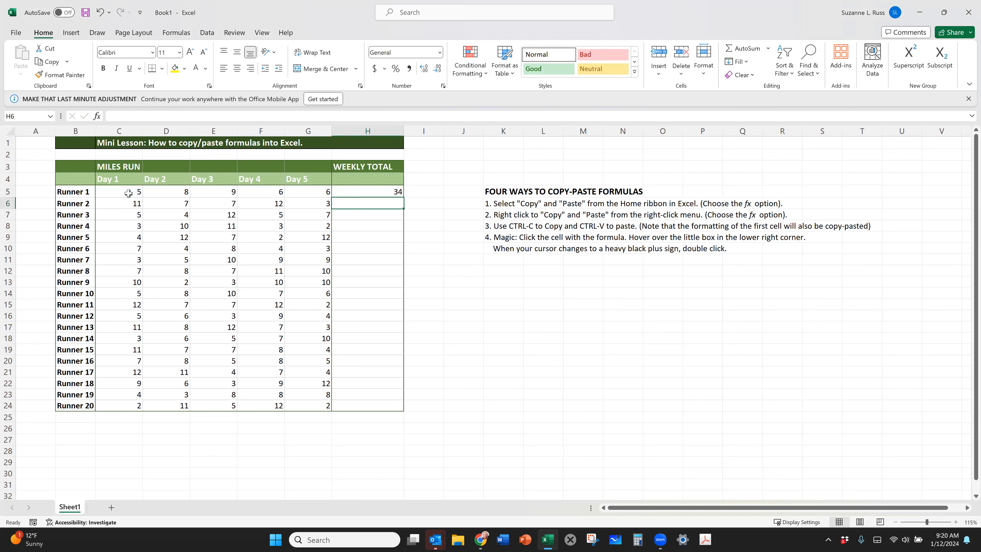
Inspect which cells the weekly total formula in H5 adds up, leaving the formula as it is.
left_click(392, 192)
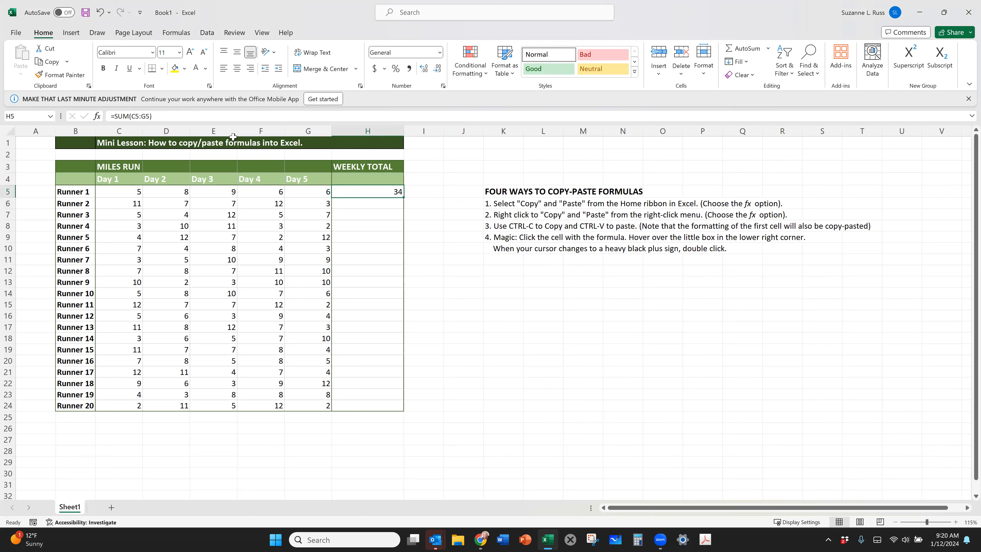
left_click(158, 116)
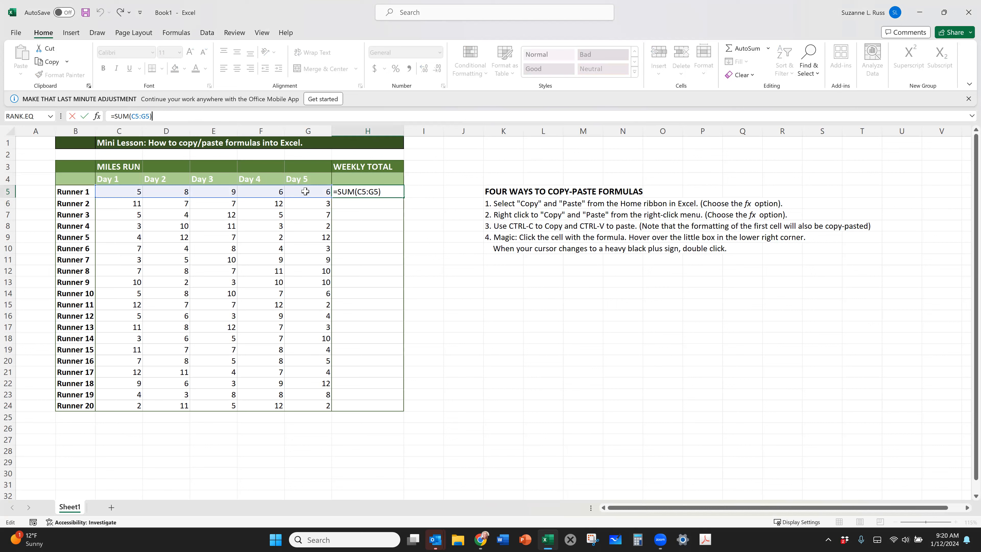
key("Return")
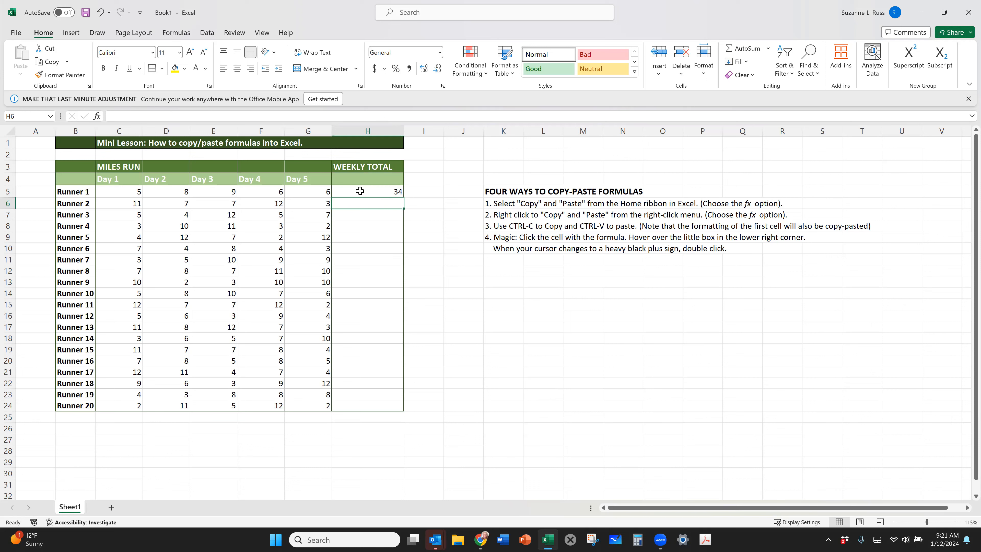
Copy the weekly total formula from H5 and paste it into H6:H24 for Runners 2 to 20 using the regular paste.
left_click(360, 191)
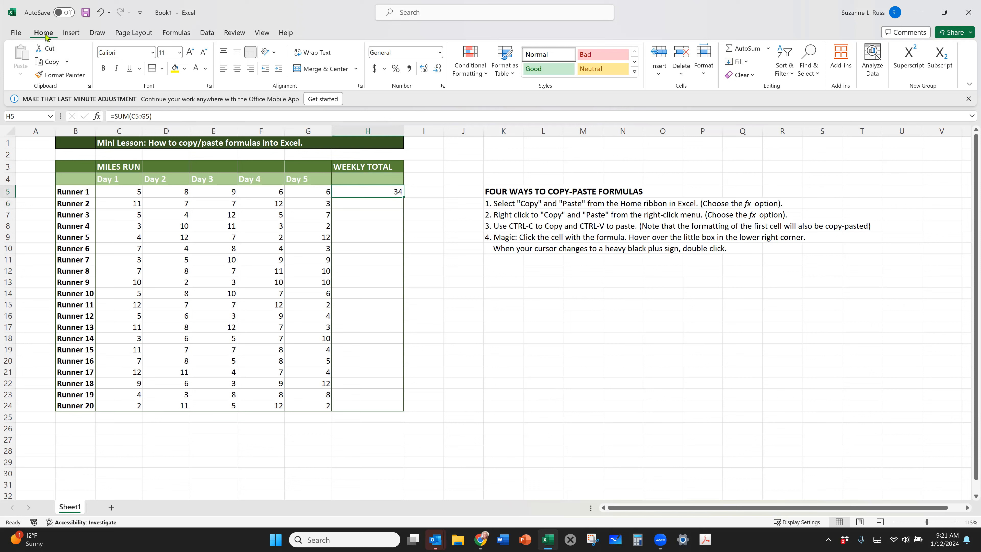
left_click(57, 65)
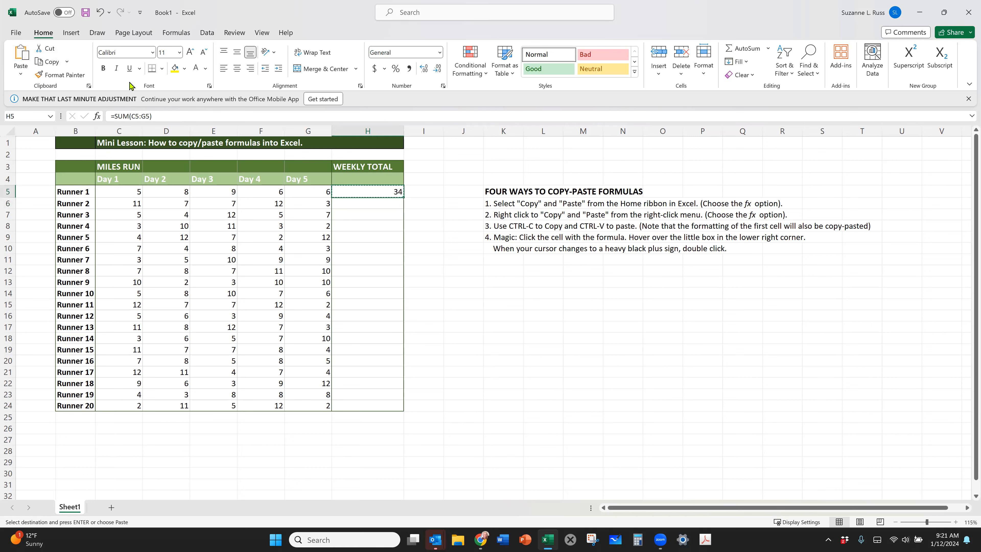
left_click(68, 62)
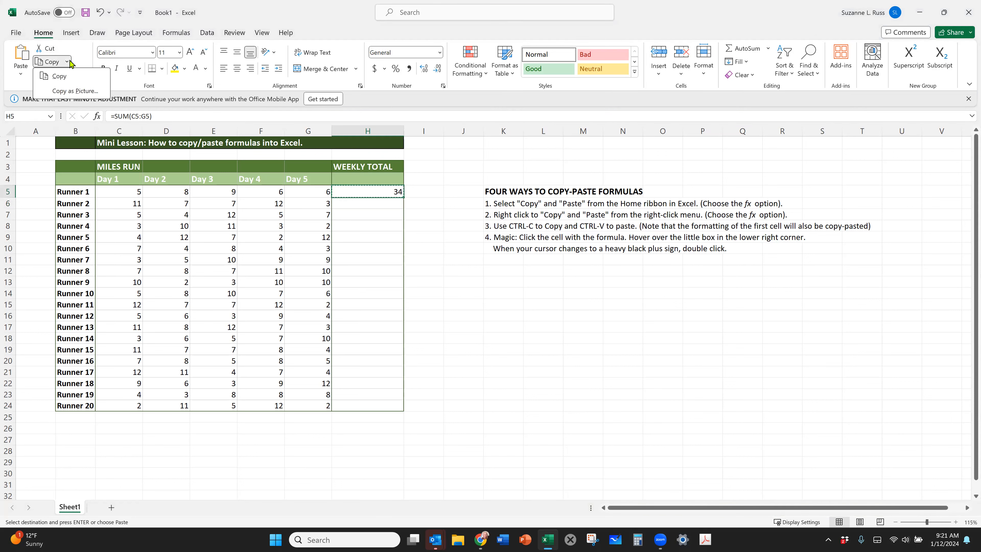
left_click(59, 76)
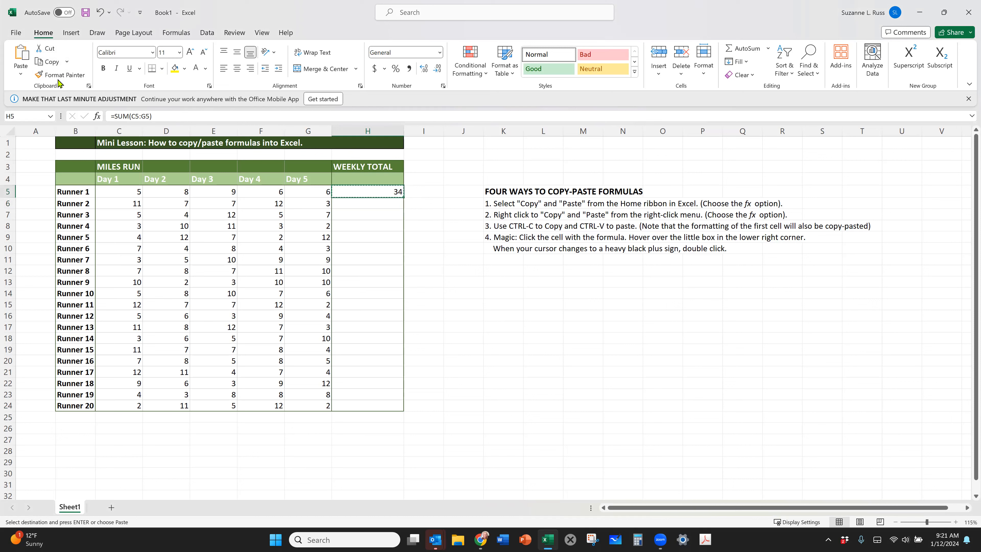
left_click(21, 59)
left_click_drag(354, 203, 359, 406)
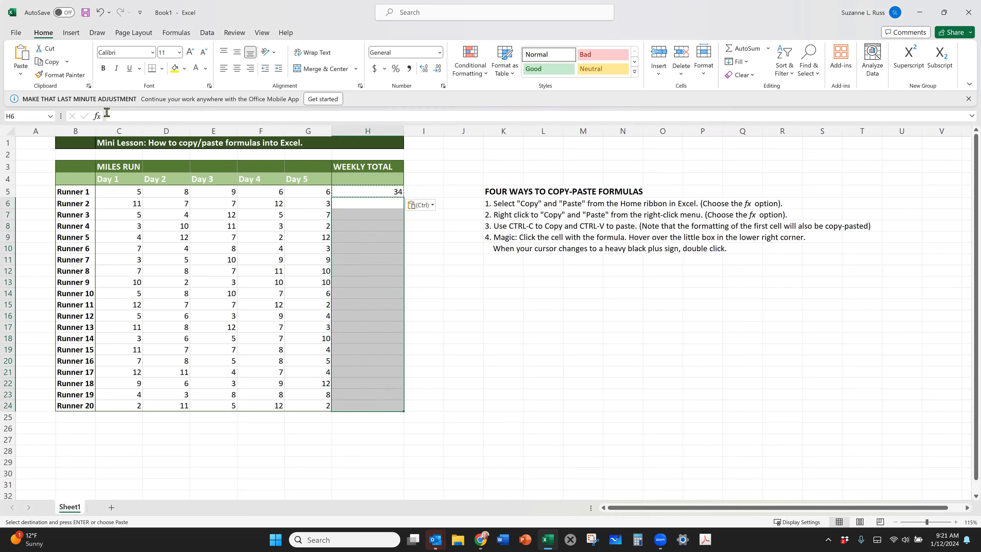
left_click(22, 54)
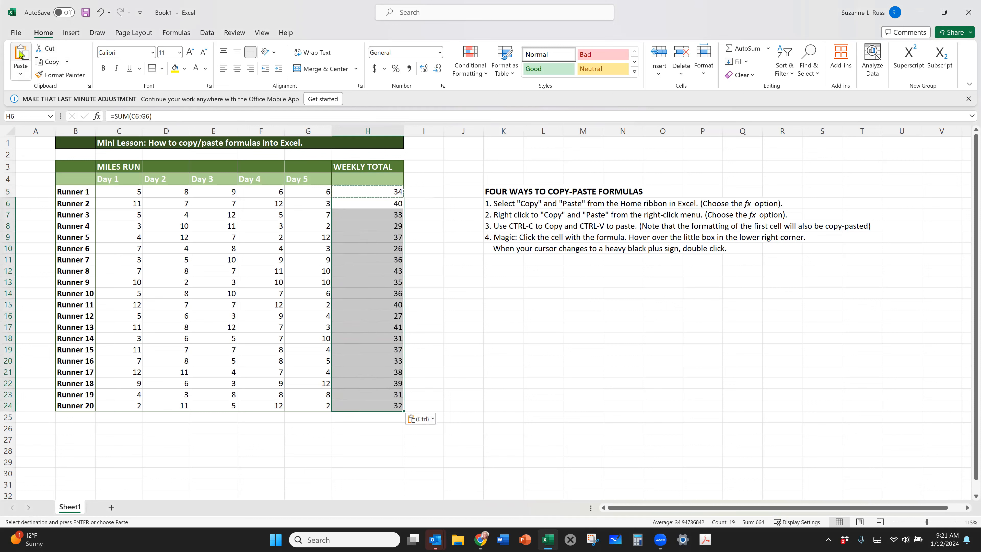
left_click(543, 299)
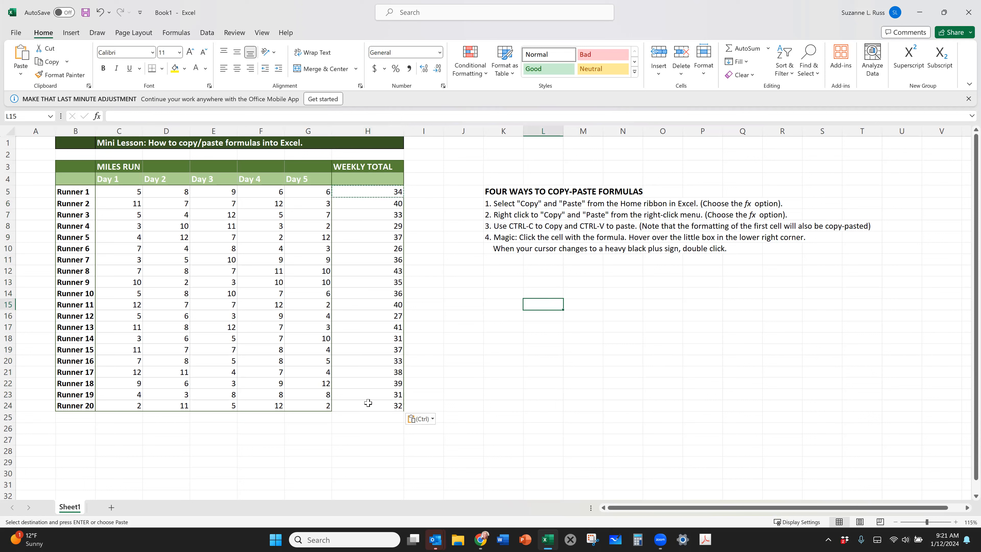
Undo the regular paste and paste the copied H5 cell into H6:H24 with the Formulas paste option.
left_click(101, 12)
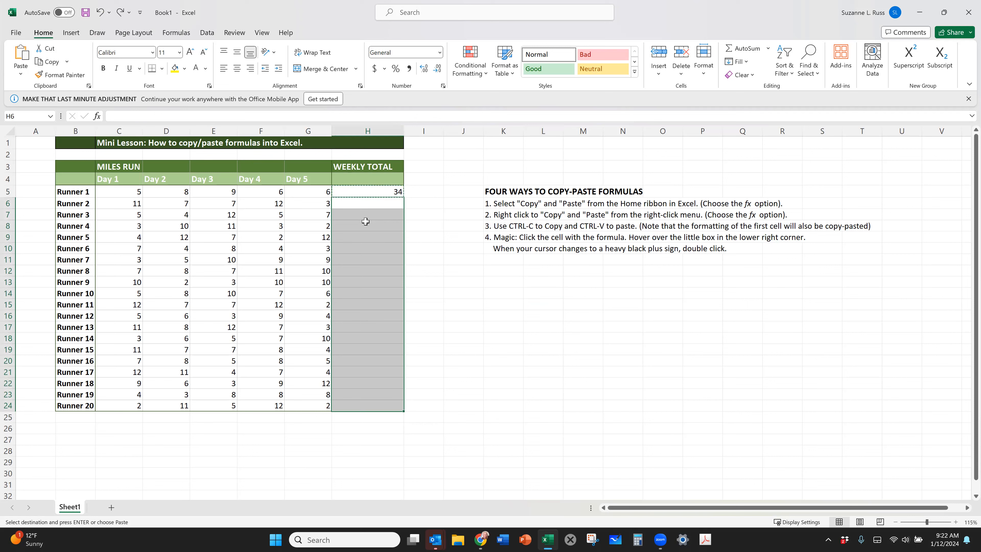
left_click(21, 72)
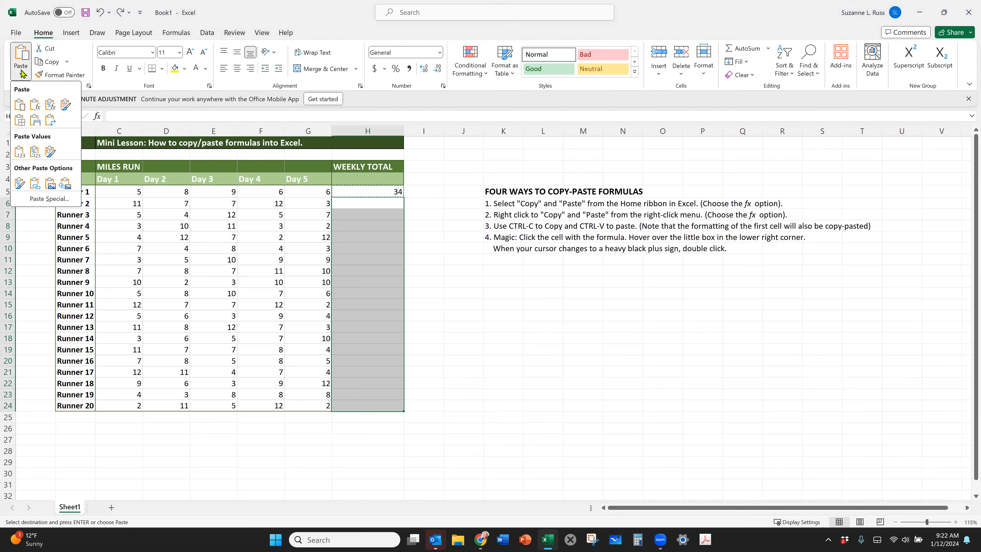
left_click(35, 110)
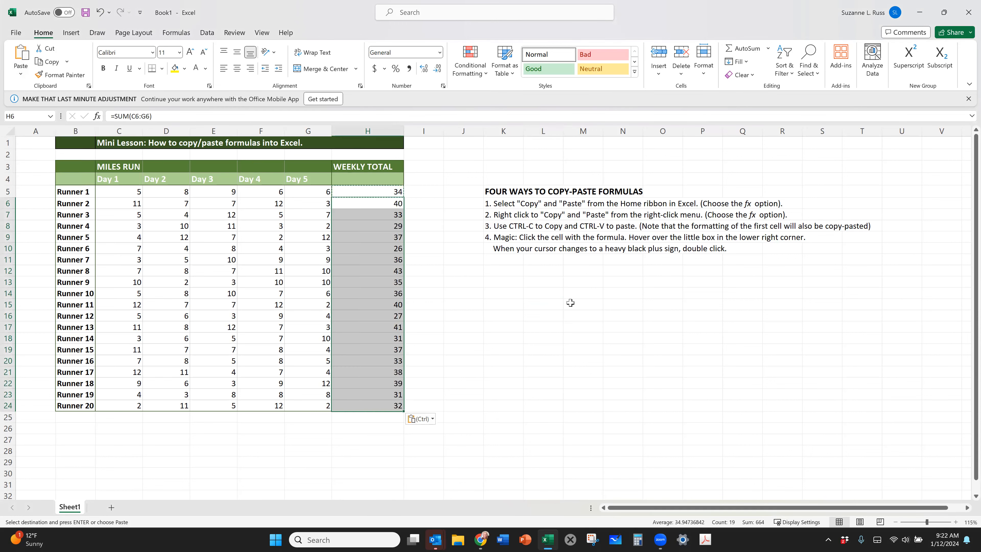
left_click(550, 314)
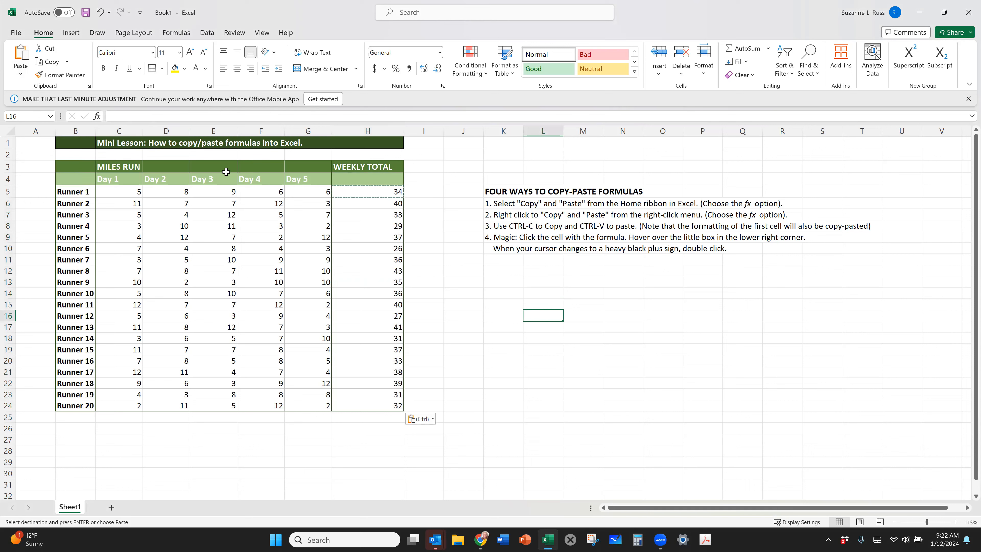
Undo the Formulas paste in H6:H24 and deselect the range.
left_click(101, 12)
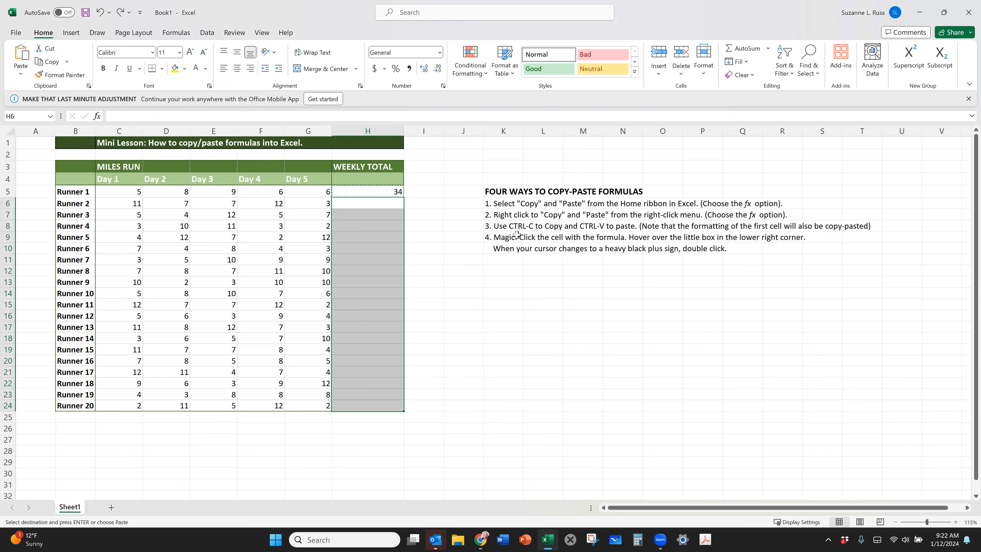
left_click(484, 255)
double_click(462, 258)
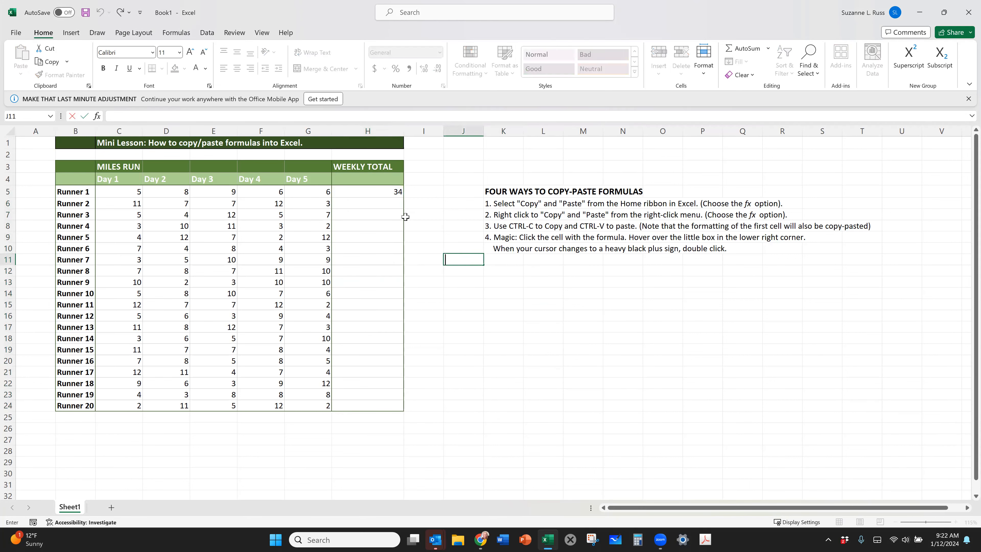
Copy H5 again and paste it into H6:H24 from the cells' own paste options, choosing Formulas.
left_click(377, 190)
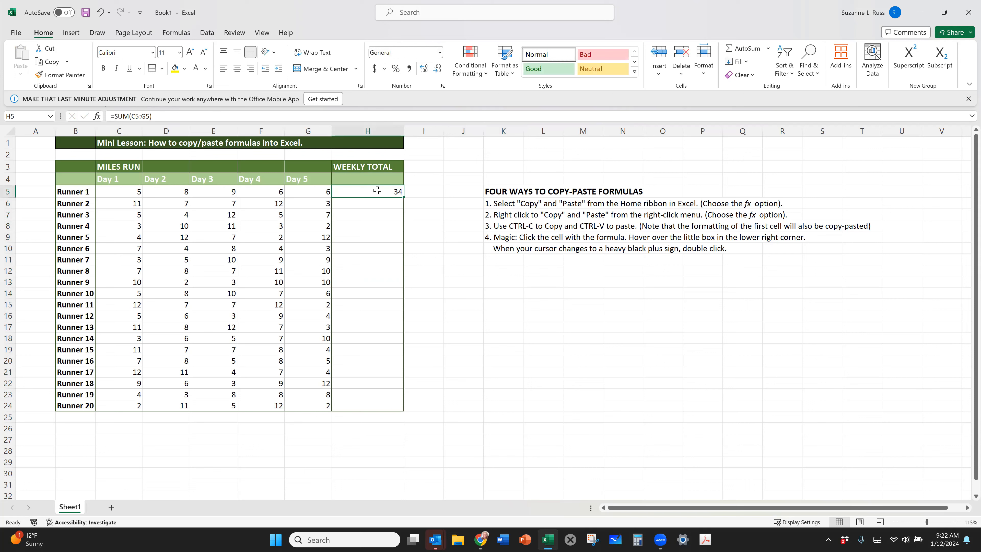
right_click(377, 190)
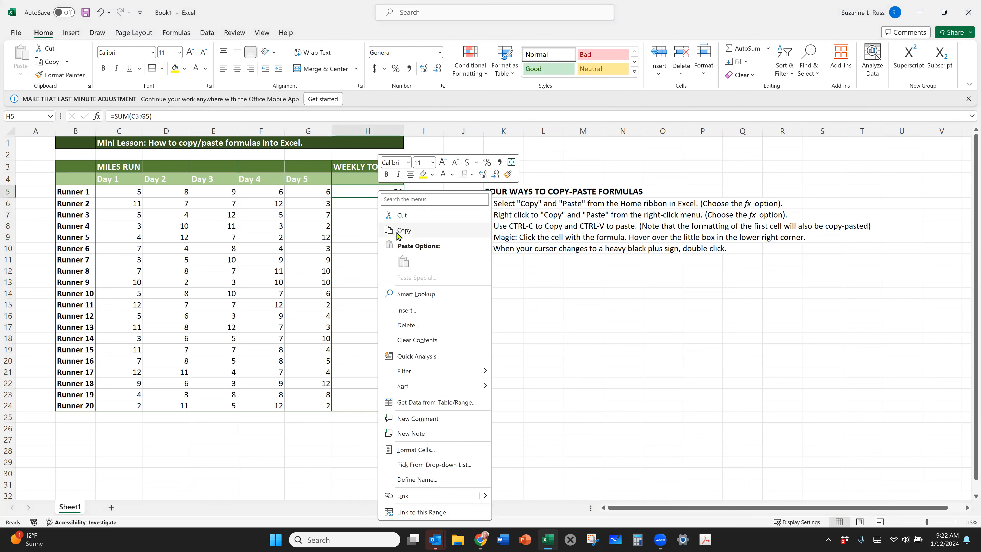
left_click(403, 229)
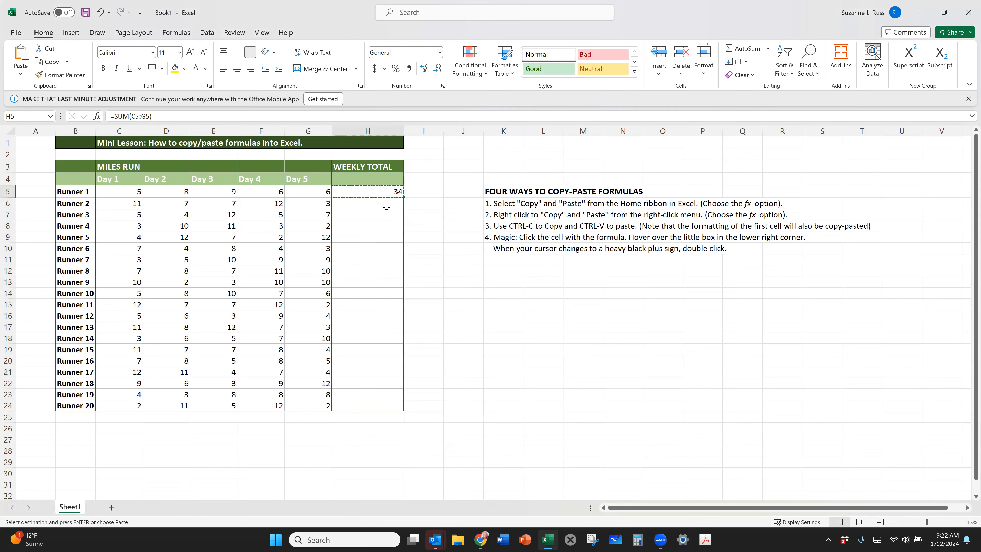
left_click_drag(386, 206, 377, 403)
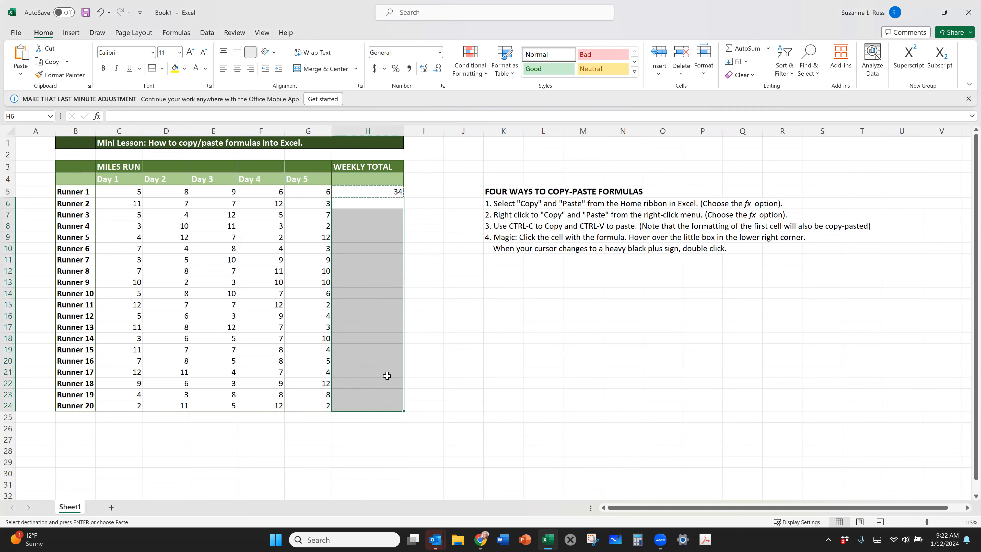
right_click(386, 376)
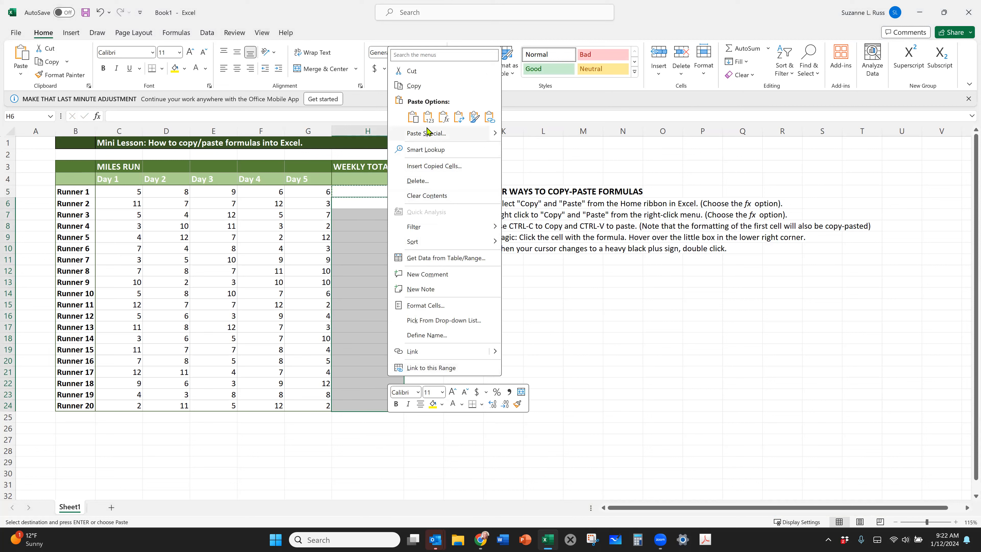
left_click(444, 117)
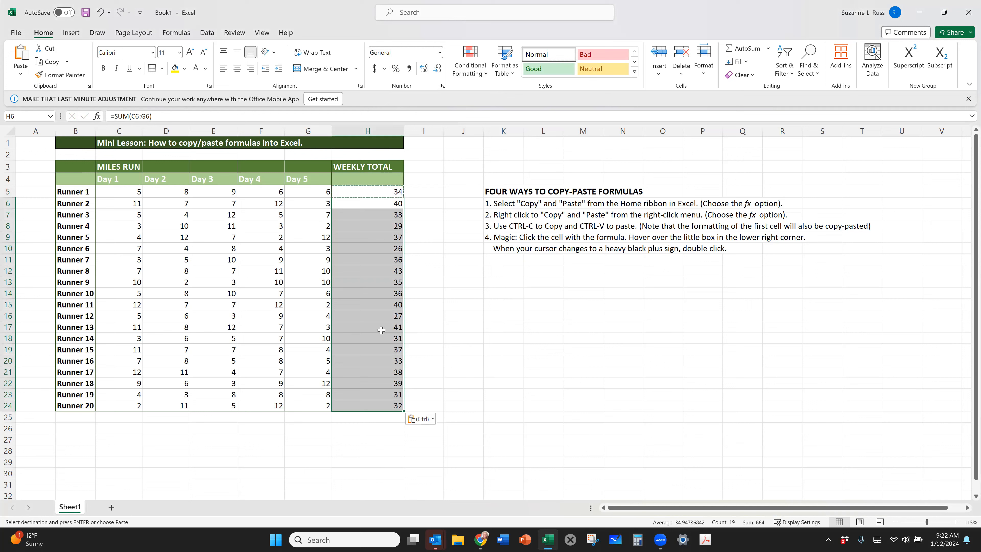
double_click(465, 315)
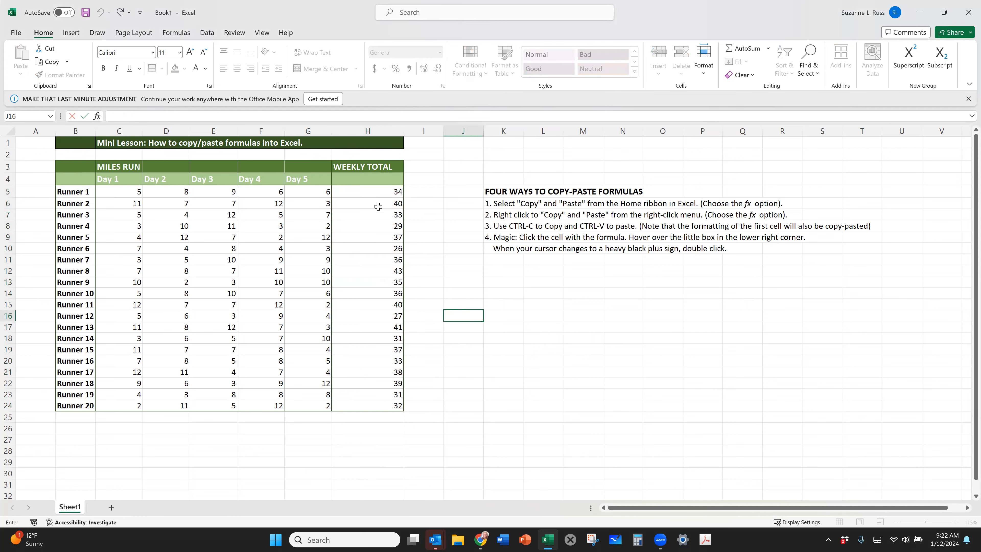
Compare the formulas in H5 and H16 to check which row of cells each weekly total adds.
left_click(375, 191)
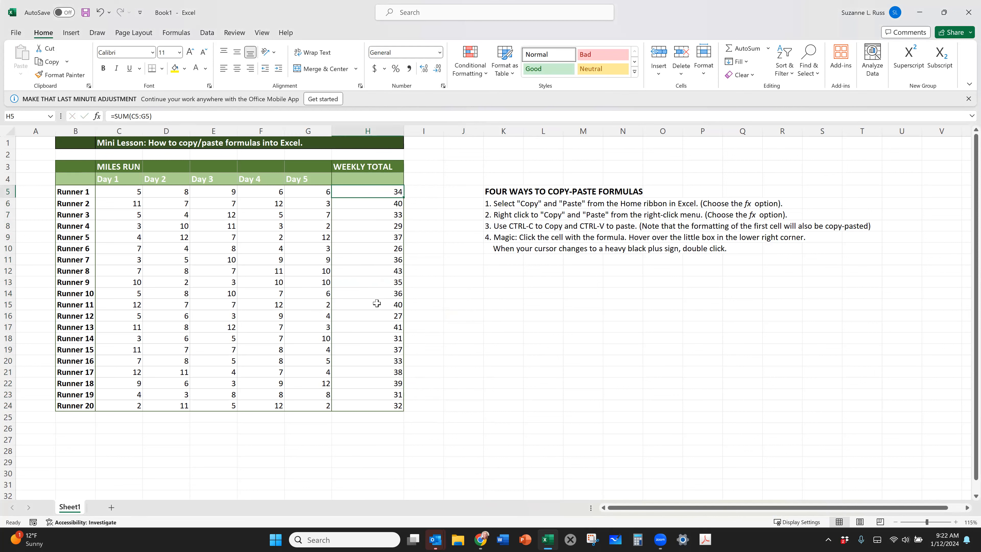
left_click(367, 318)
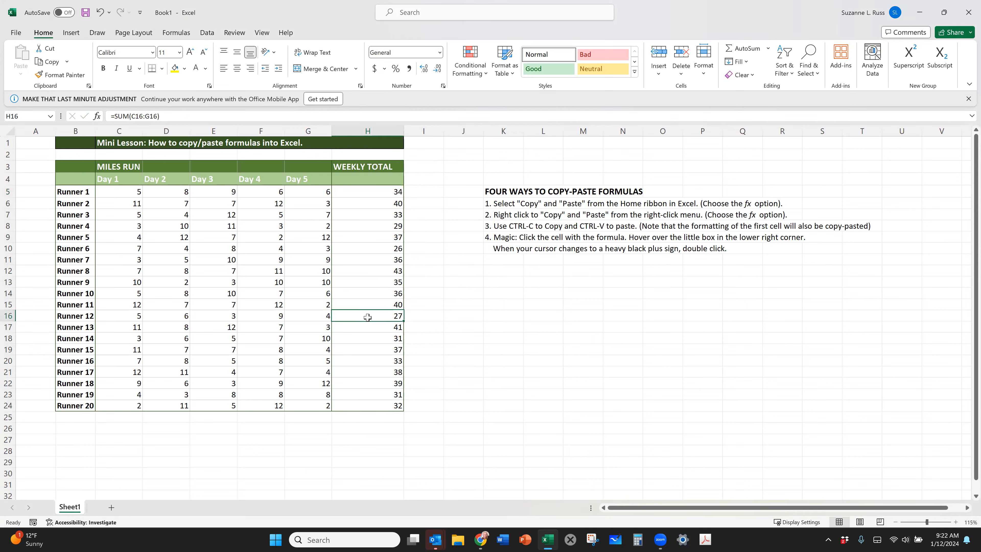
left_click(181, 117)
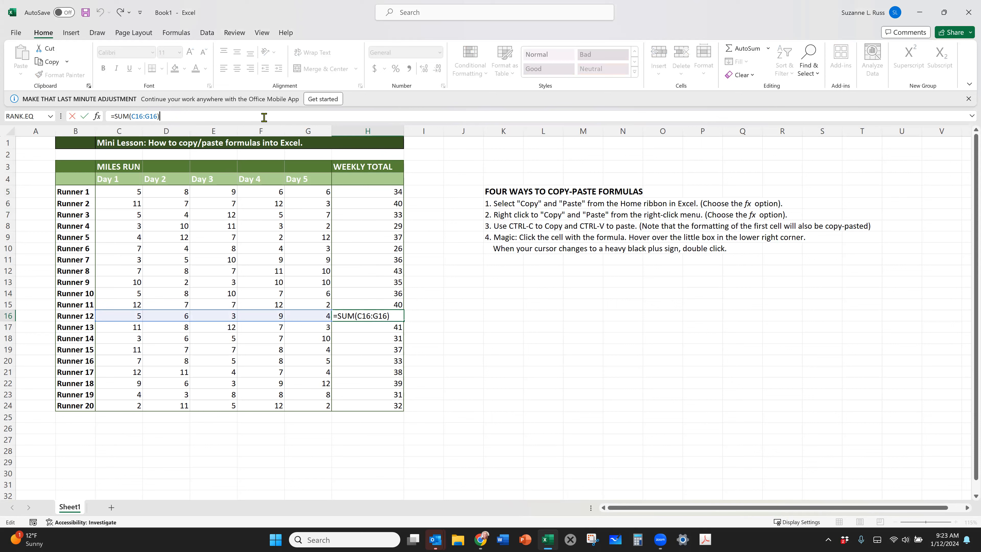
key("Return")
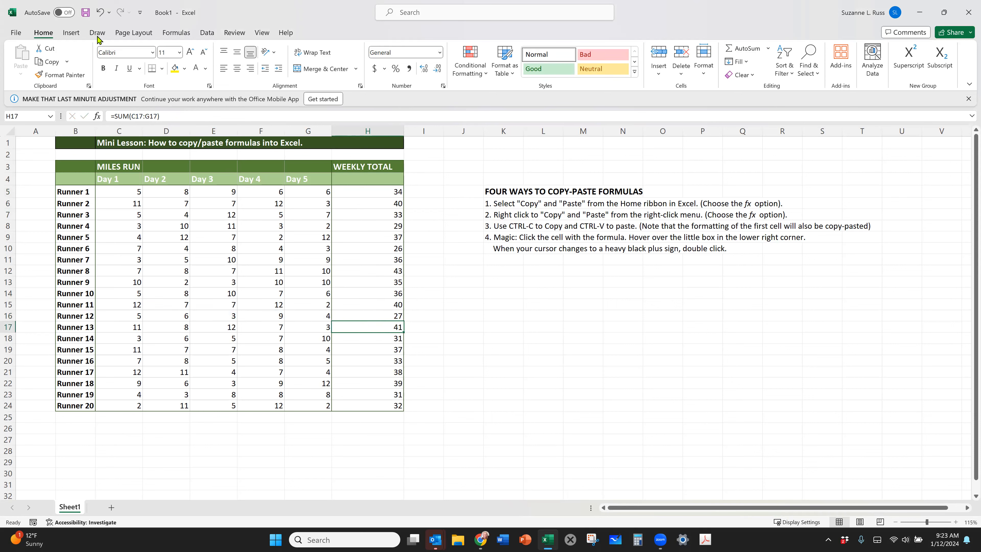
Undo the recent changes back through the Formulas paste, so that H6:H24 is cleared and H5 keeps its formula.
left_click(103, 12)
left_click(103, 12)
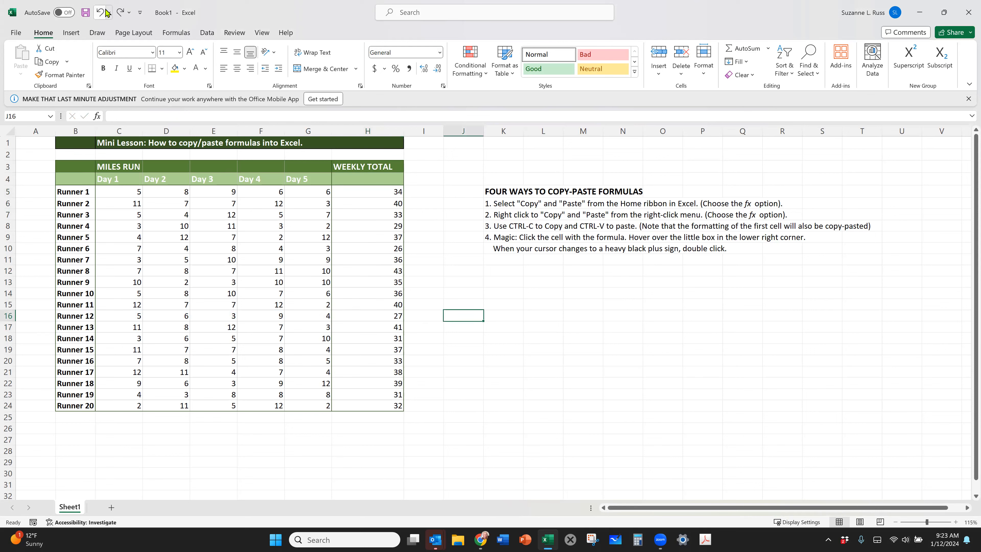
left_click(108, 12)
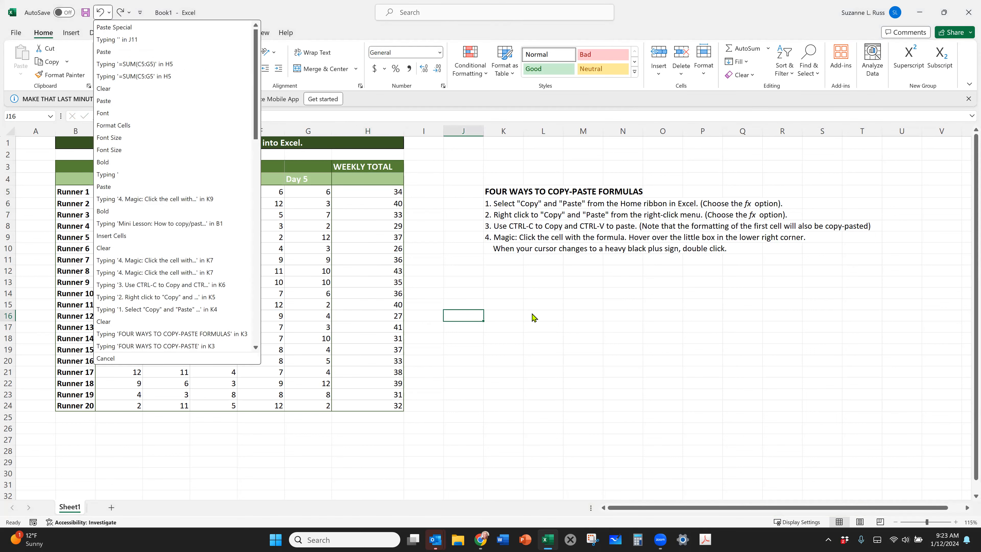
left_click(486, 286)
left_click(101, 12)
left_click(101, 12)
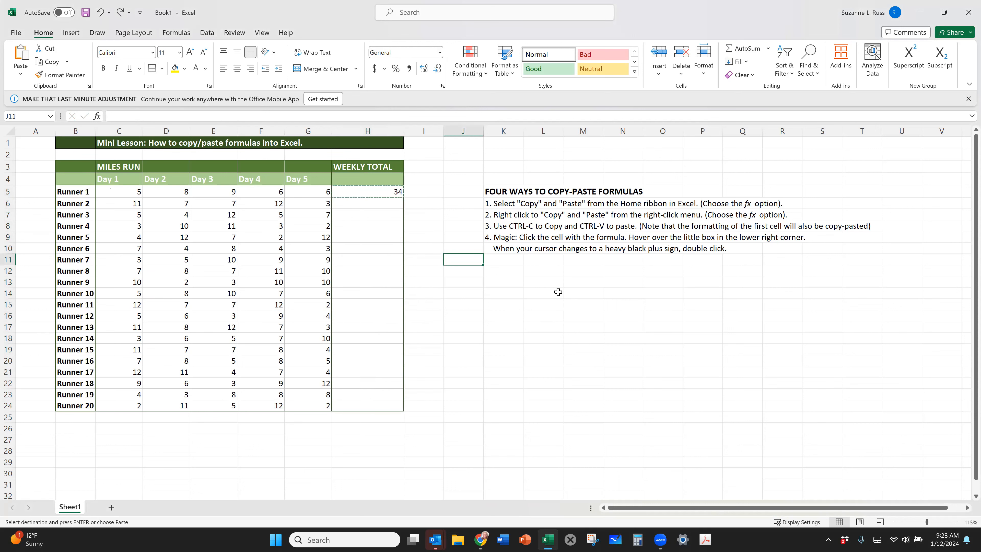
Clear the previous copy selection, copy H5 again and paste it in full, formatting included, into H6:H24.
left_click(595, 329)
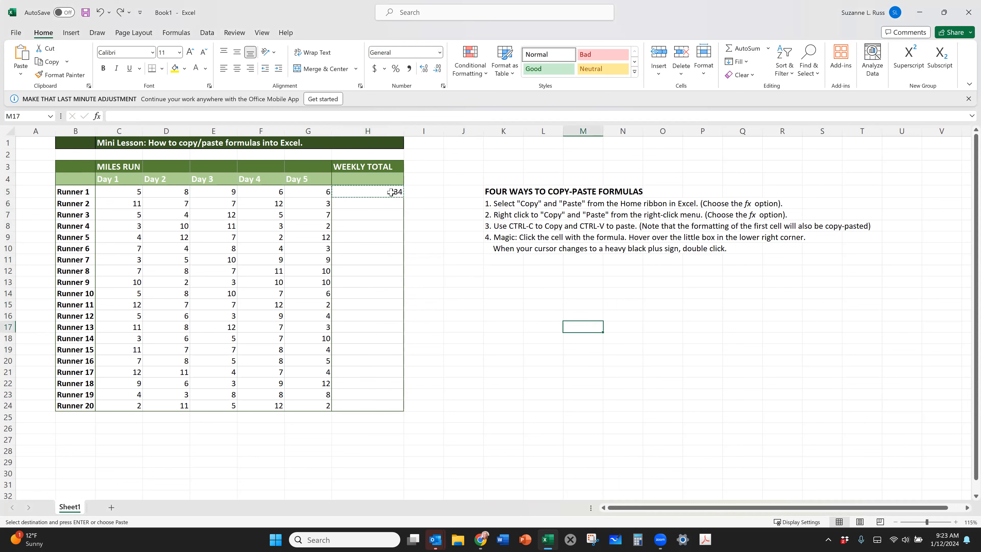
left_click(378, 192)
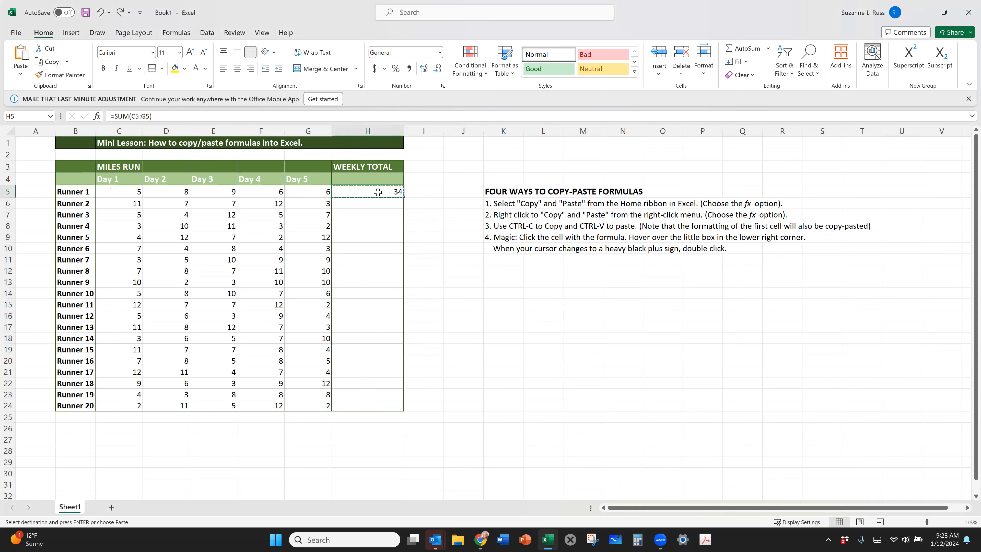
double_click(432, 256)
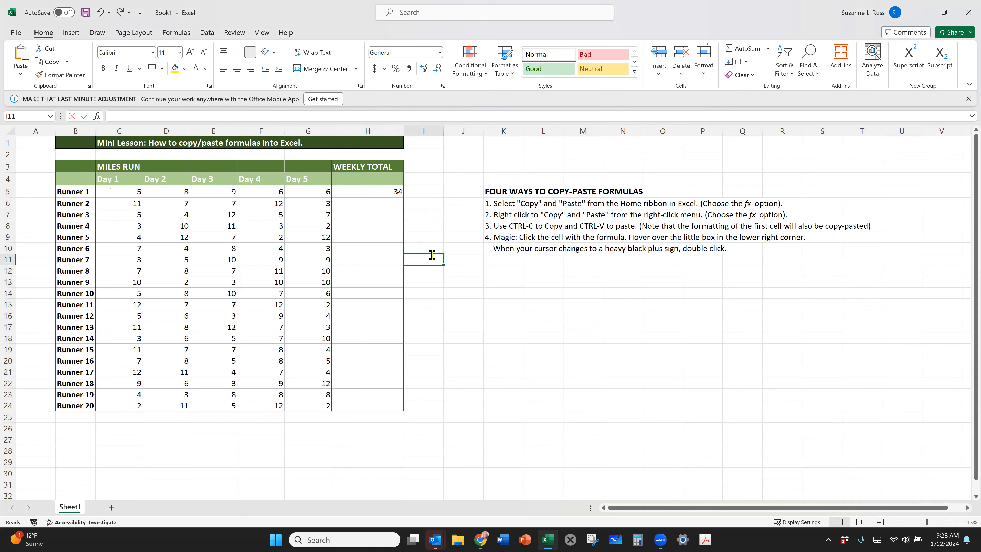
left_click(377, 193)
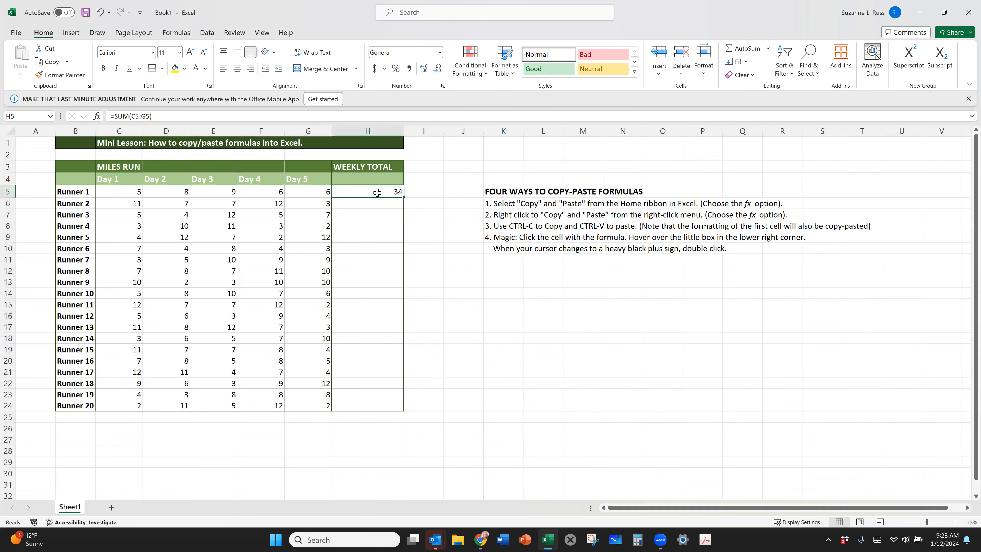
key("ctrl+c")
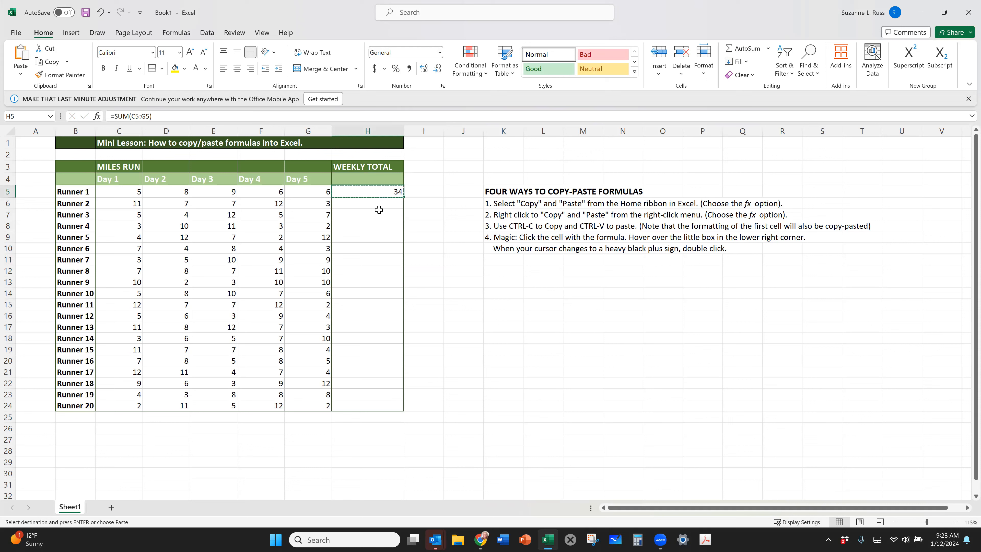
left_click_drag(375, 204, 387, 402)
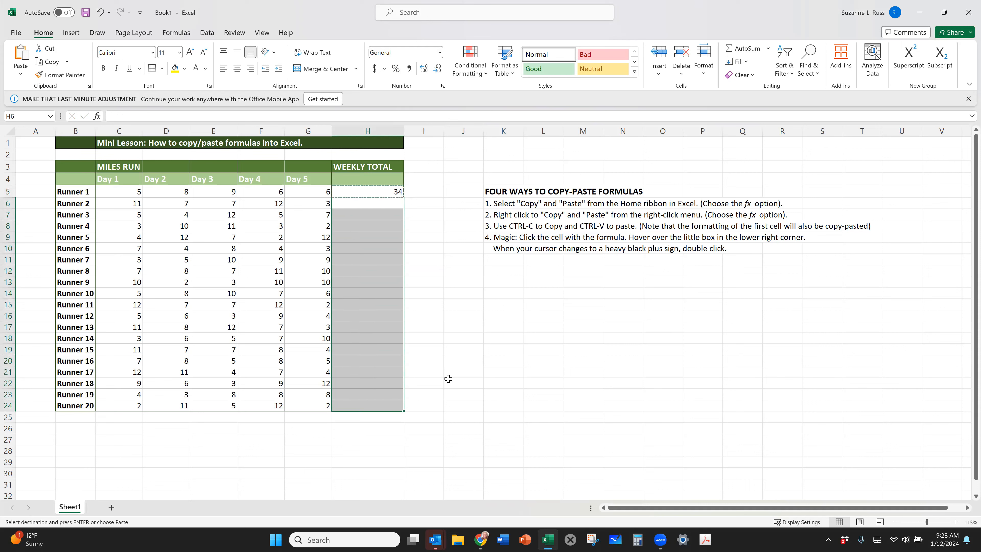
left_click(640, 375)
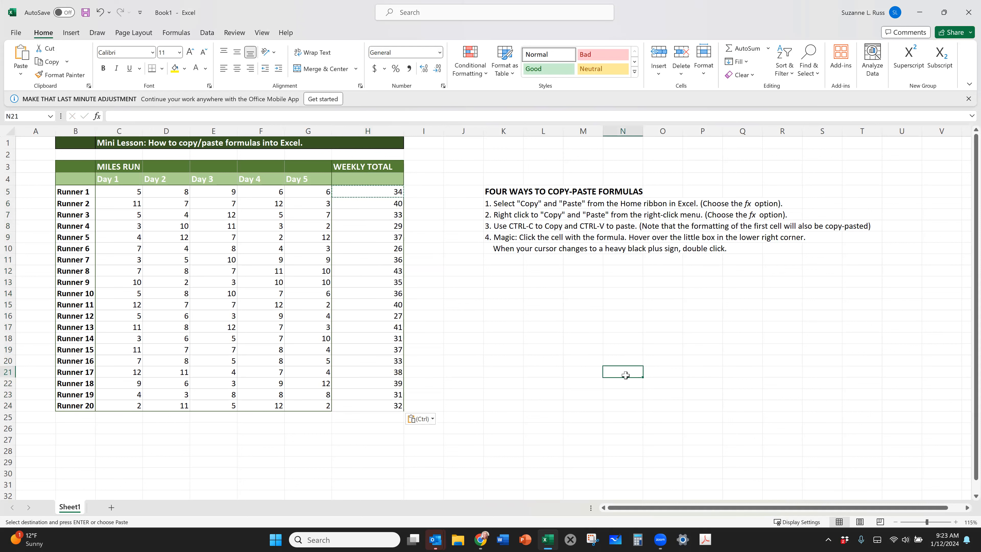
Inspect the pasted formulas in H17 and H24 to check which row of cells each weekly total adds.
left_click(381, 323)
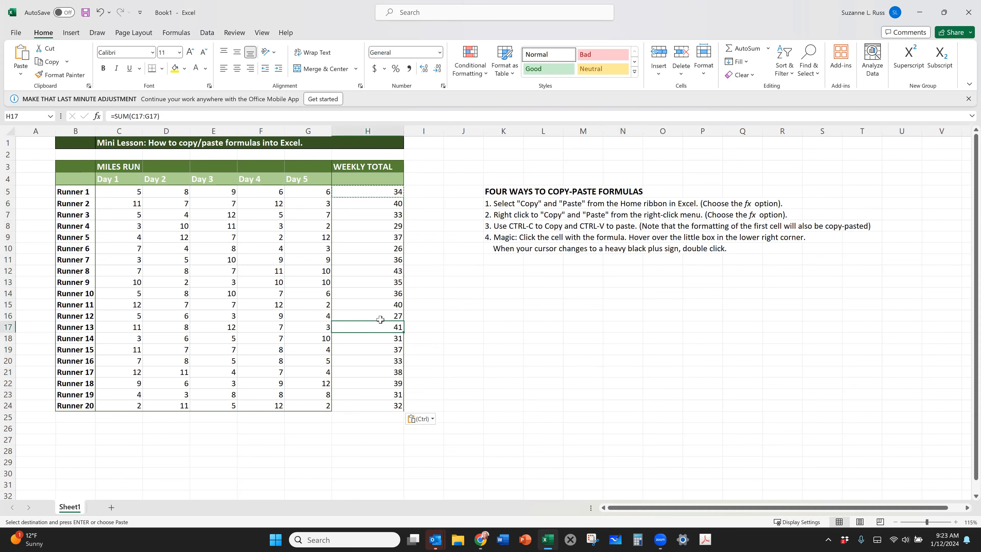
left_click(194, 116)
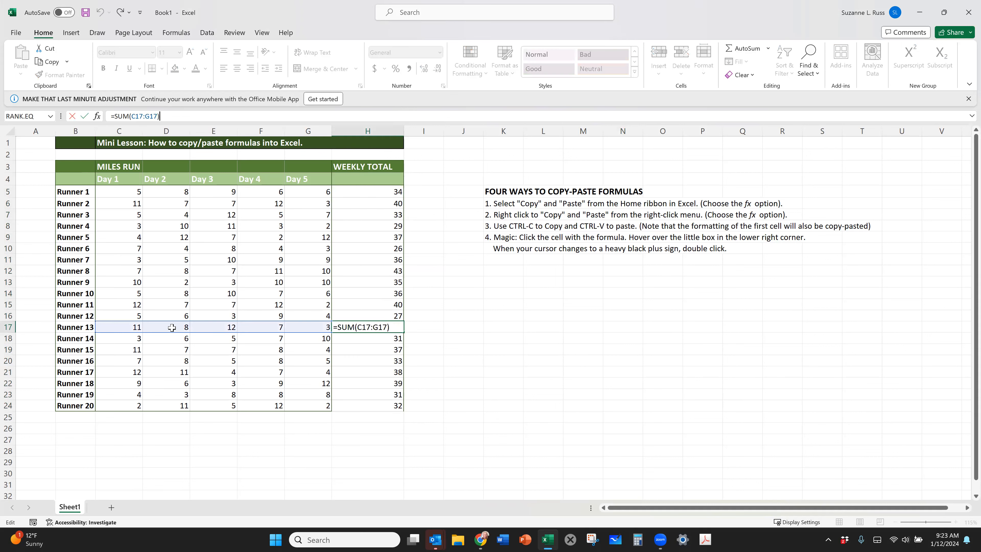
key("Return")
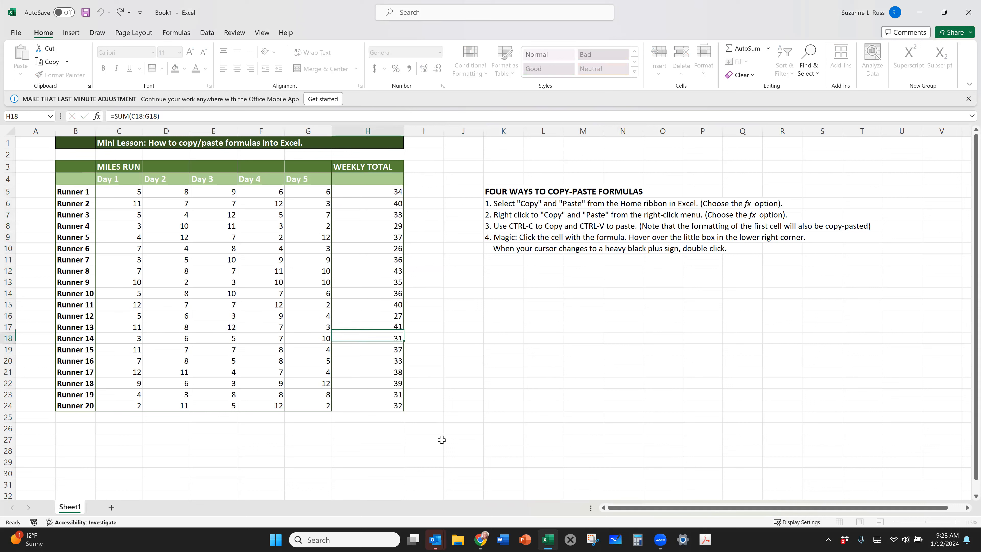
left_click(364, 408)
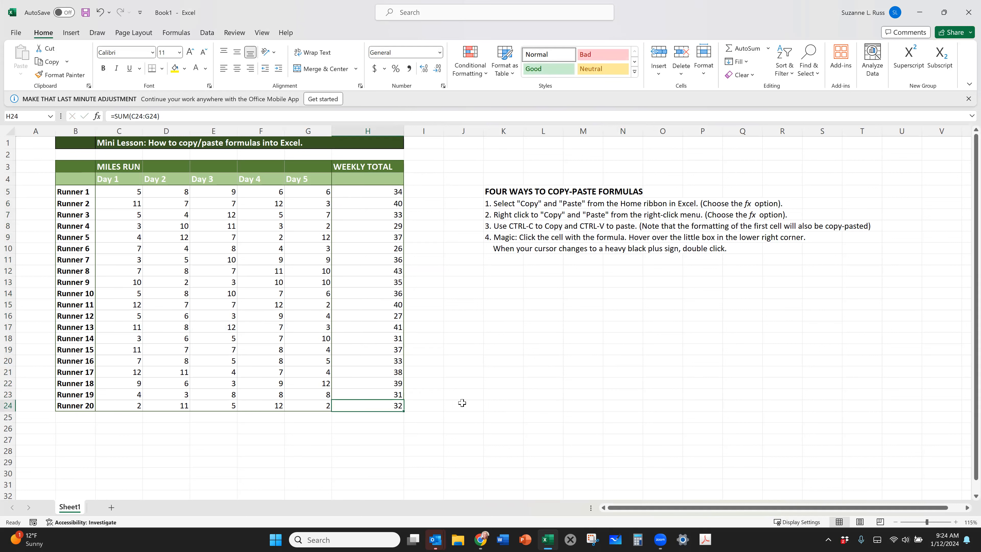
left_click(461, 404)
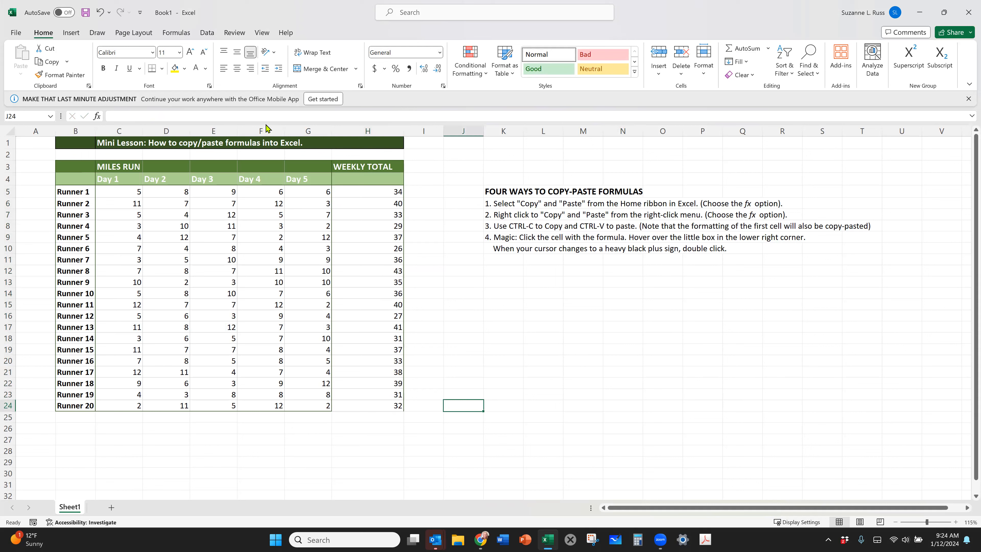
Undo the full paste in H6:H24 and cancel the copy selection around H5.
left_click(99, 15)
left_click(99, 16)
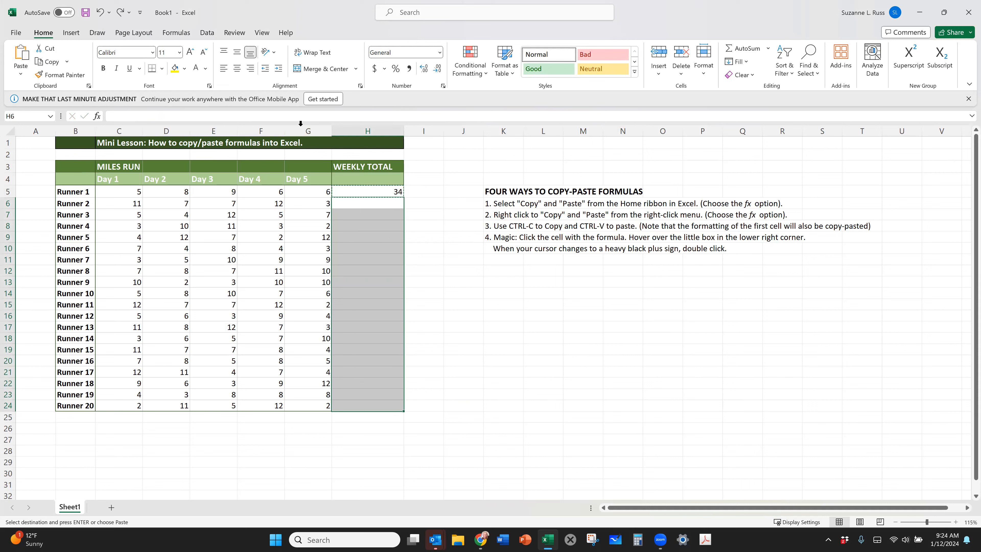
left_click(489, 294)
double_click(476, 282)
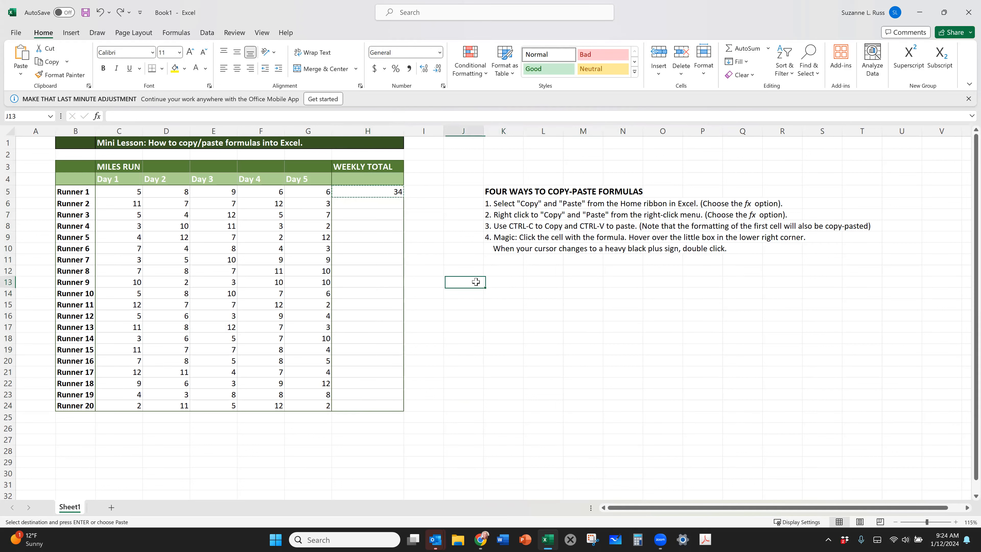
AutoFill the weekly total formula from H5 down to the last runner in H24.
left_click(365, 189)
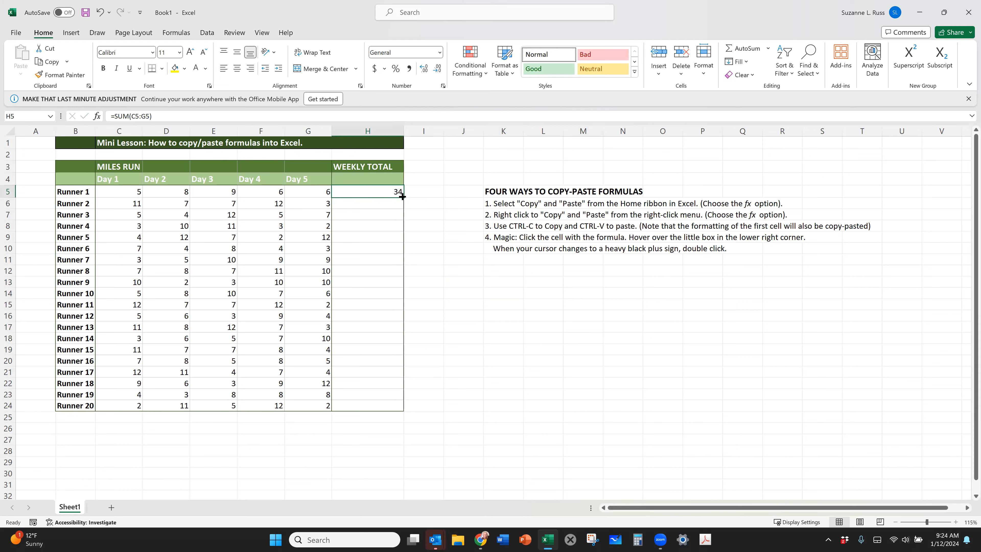
double_click(402, 196)
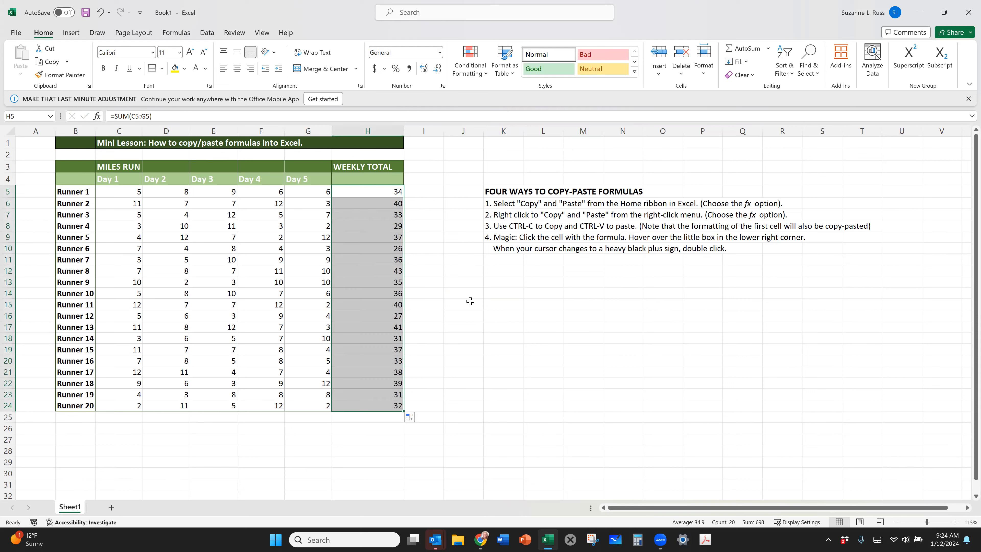
left_click(488, 325)
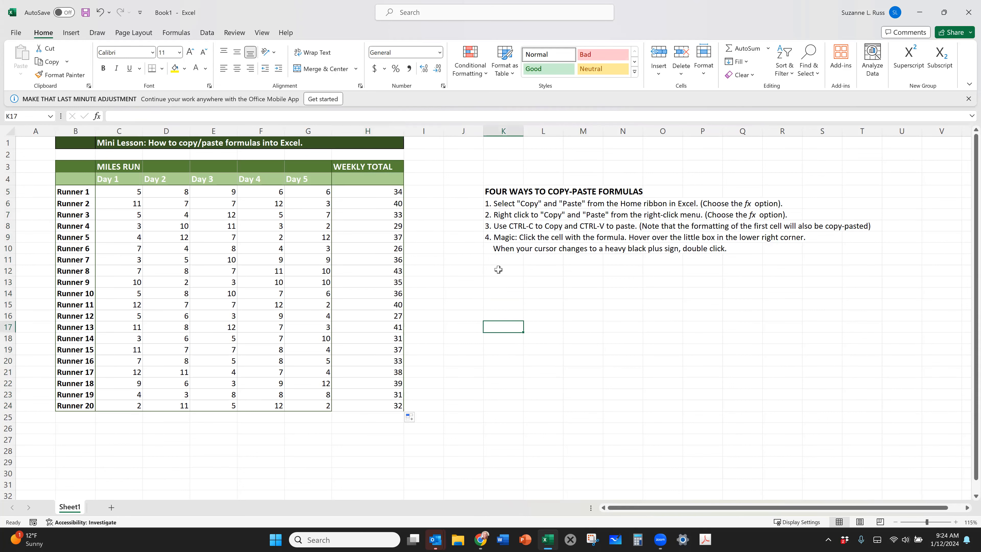
Undo the AutoFill so that only H5 keeps its weekly total formula.
left_click(458, 227)
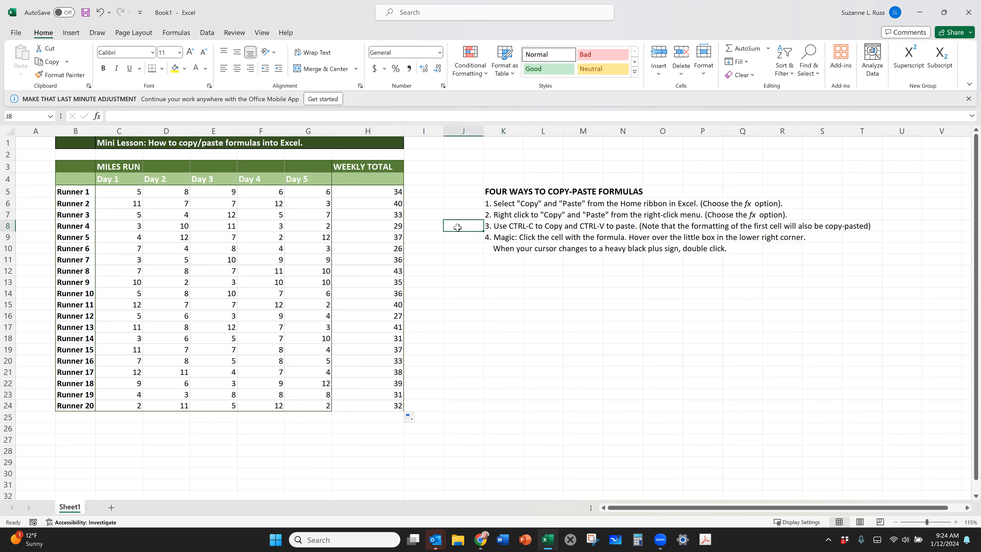
left_click(101, 14)
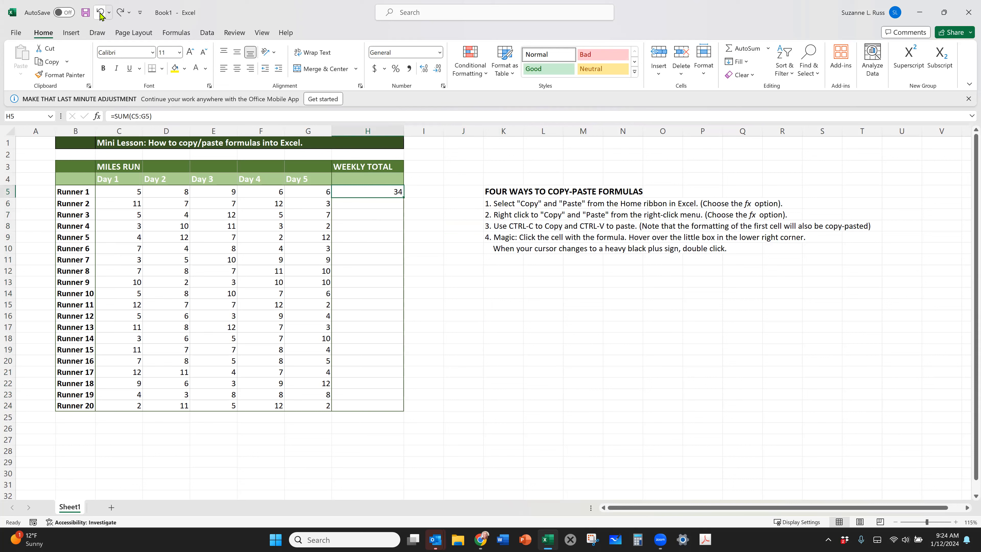
left_click(445, 271)
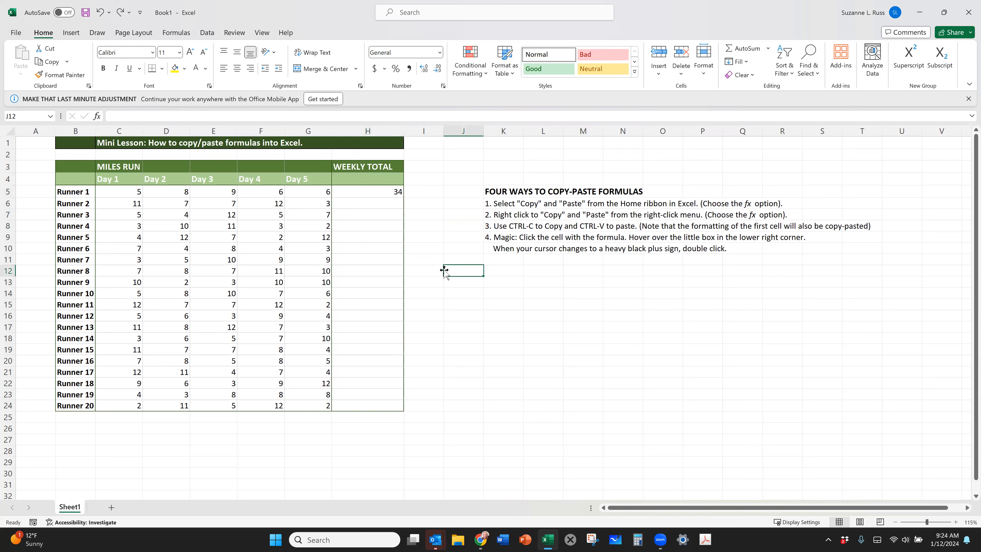
AutoFill H5's SUM formula down through H24 once more and deselect the filled range.
left_click(358, 189)
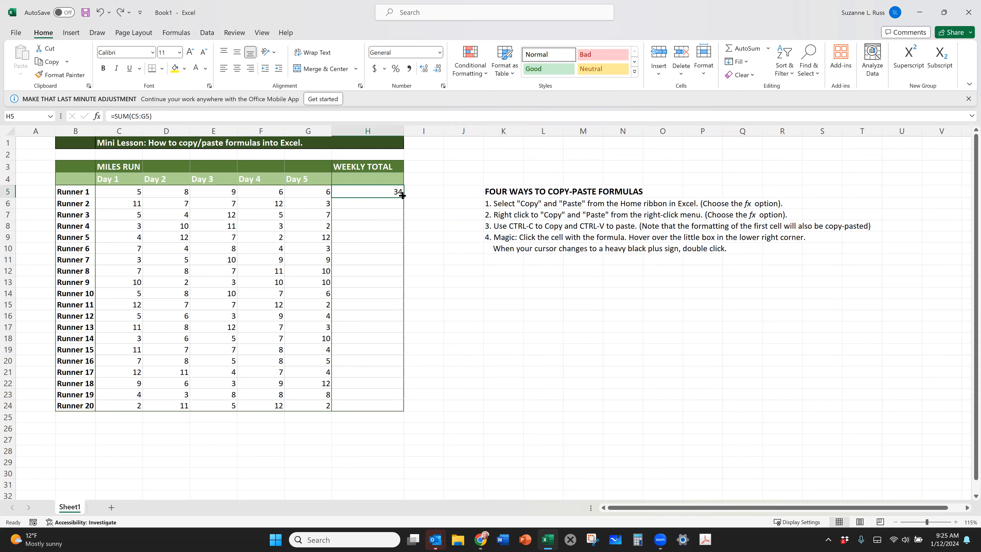
double_click(402, 195)
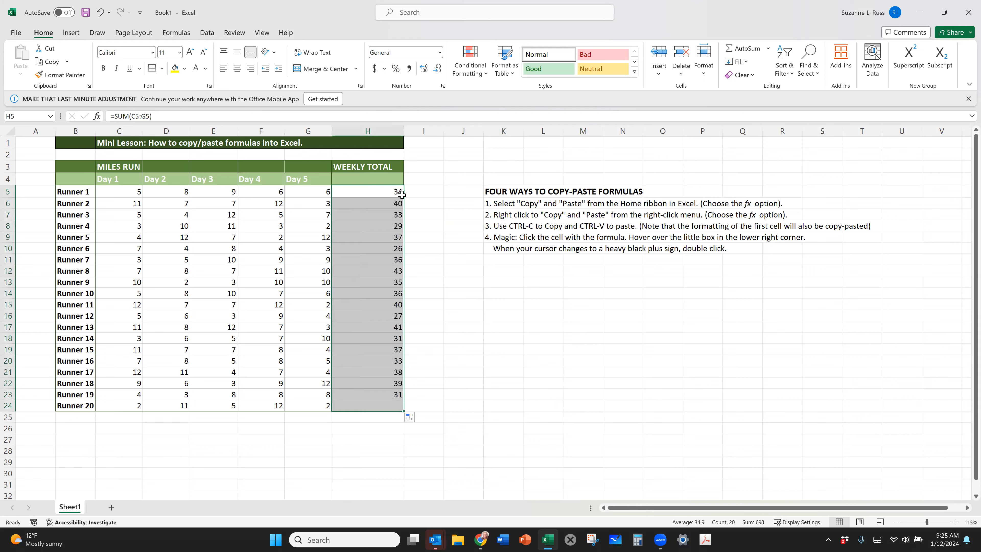
left_click(472, 344)
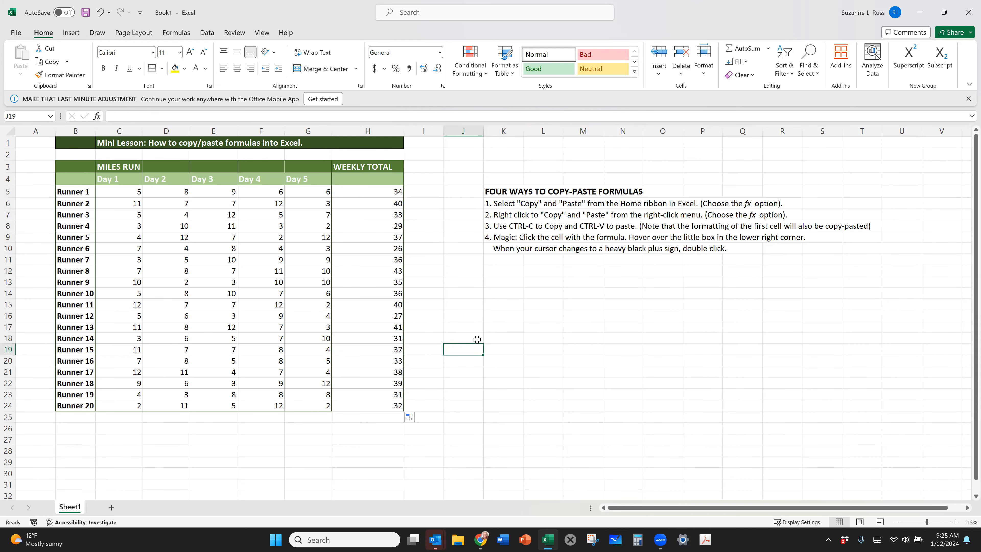